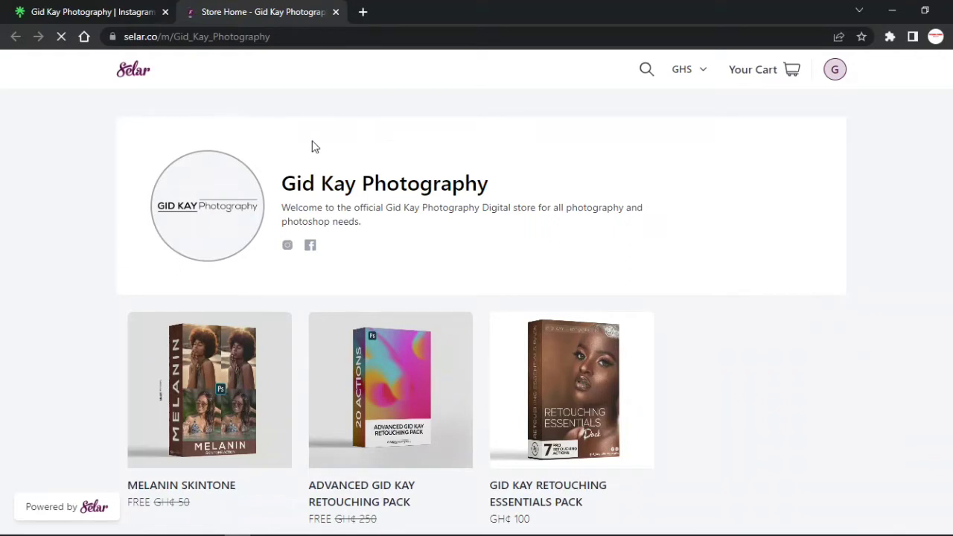
- Open the free MELANIN SKINTONE product on Selar and request it with Get now
scroll(223, 313, down, 1)
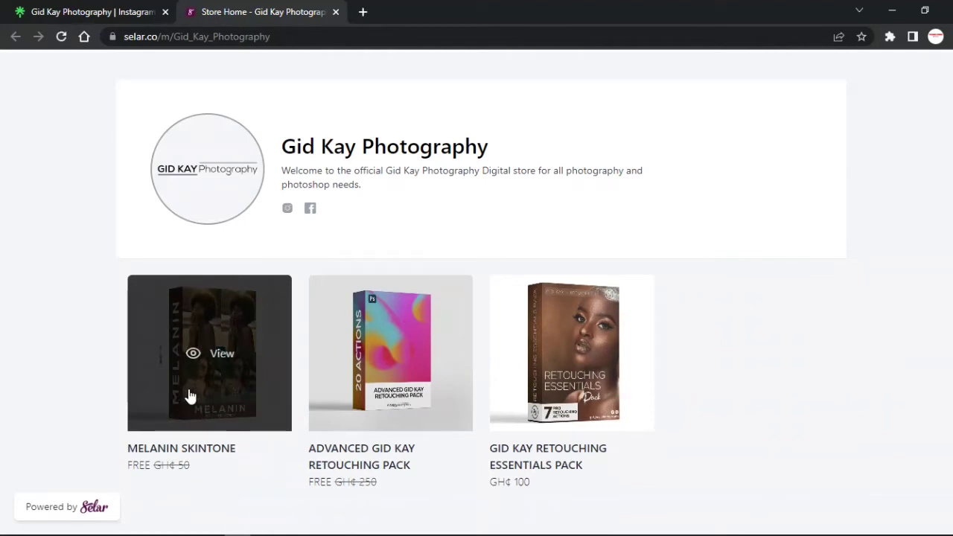
mouse_move(209, 372)
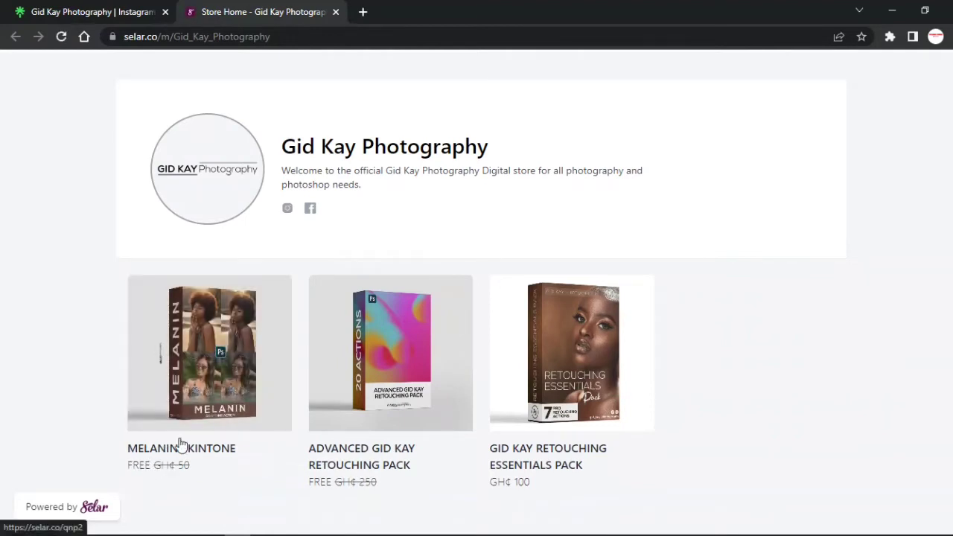
click(199, 421)
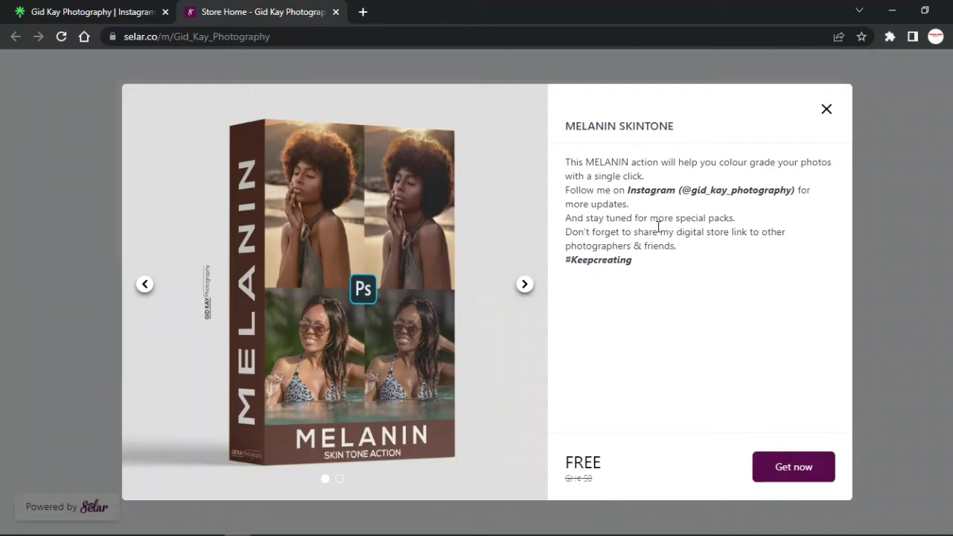
click(788, 467)
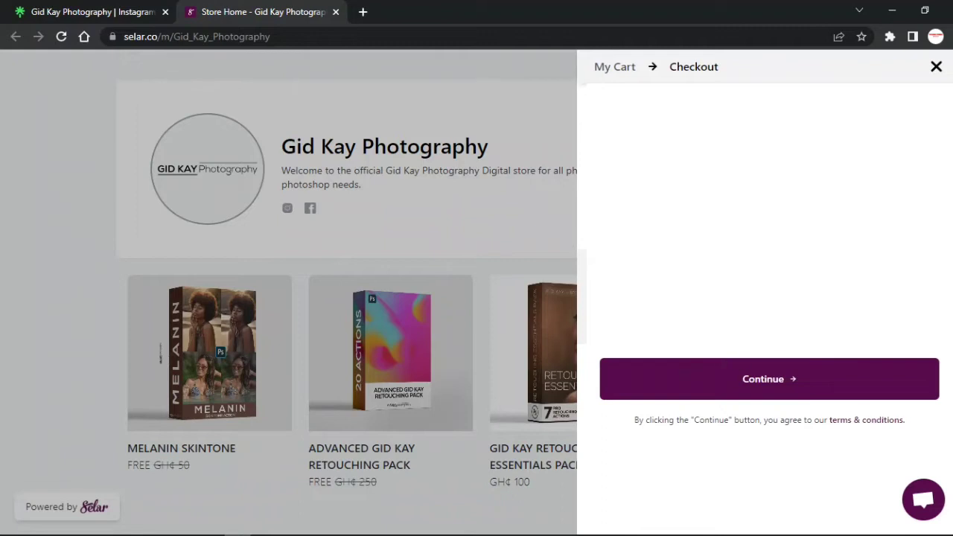
- Finish the free Selar checkout and download the Melanin Skintone action file from the receipt
click(762, 380)
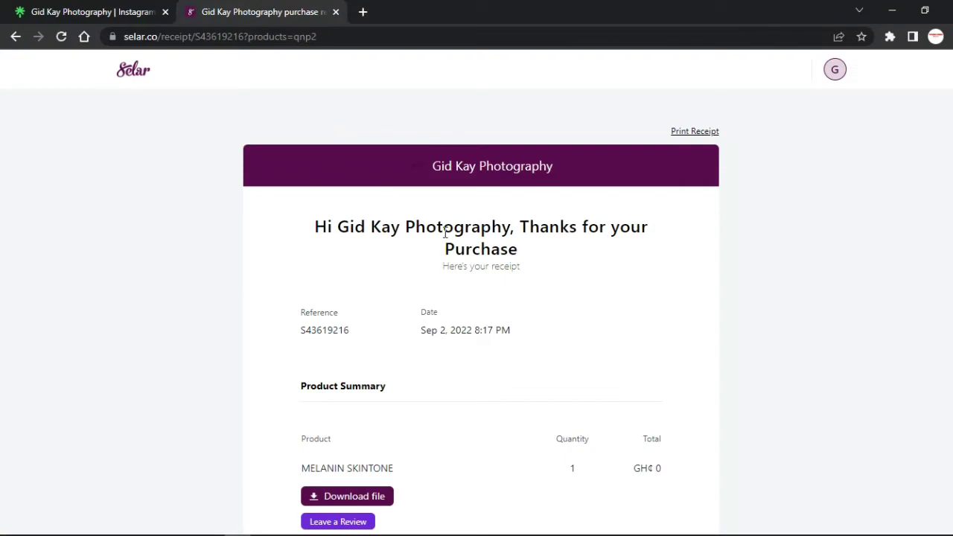
scroll(440, 250, down, 2)
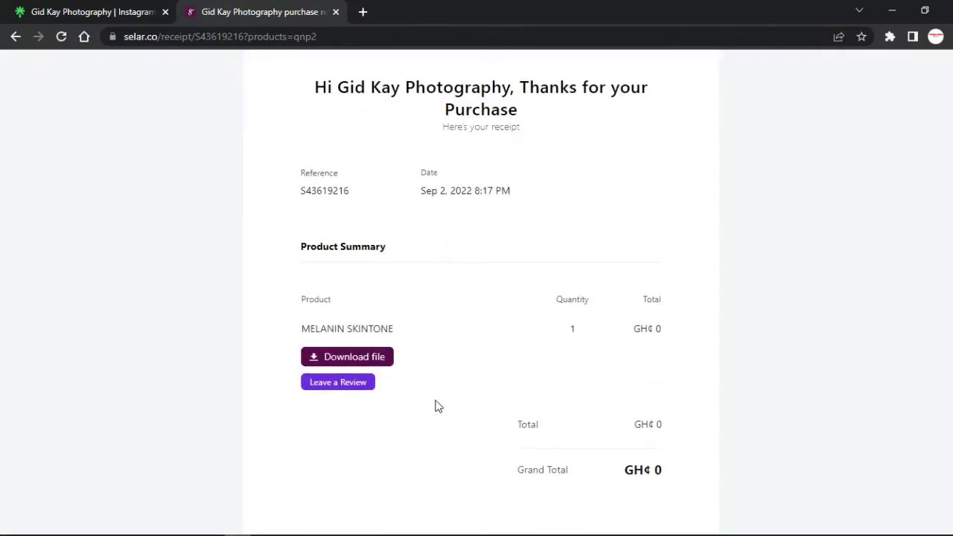
scroll(447, 413, down, 1)
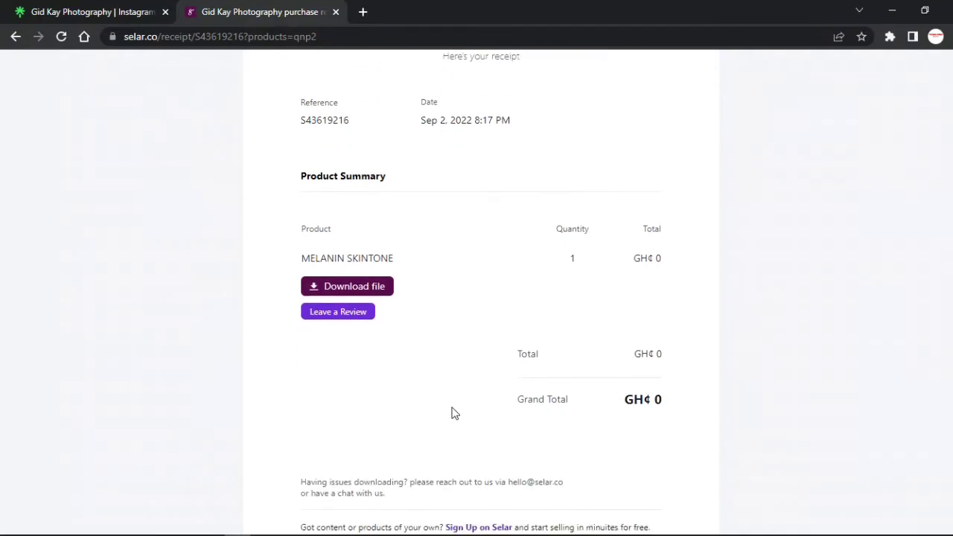
scroll(451, 406, down, 1)
scroll(452, 390, up, 3)
scroll(456, 384, up, 1)
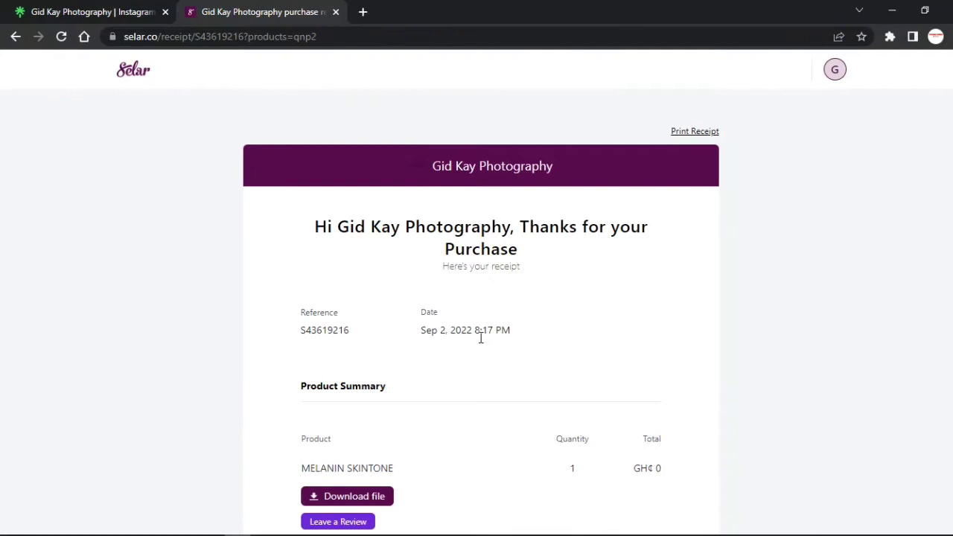
scroll(432, 399, down, 3)
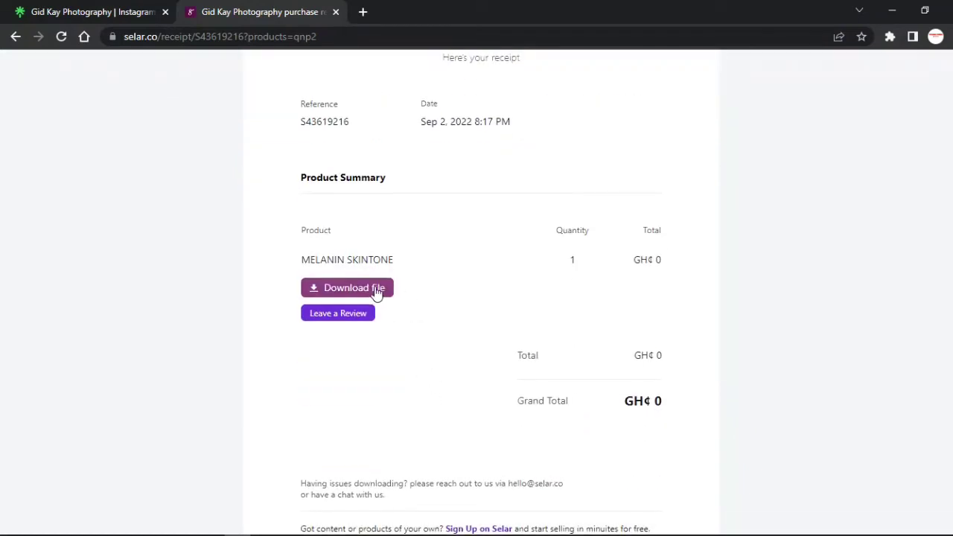
scroll(377, 293, up, 1)
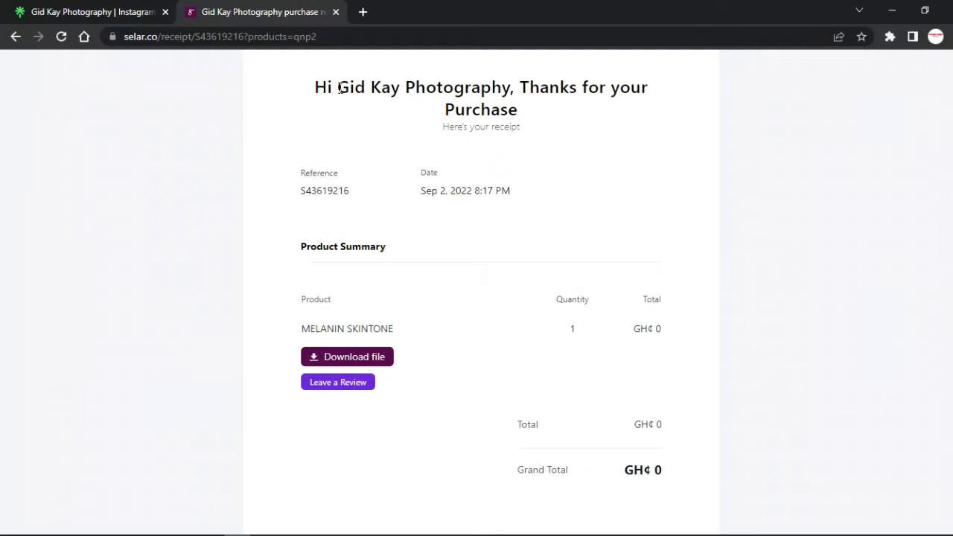
click(374, 361)
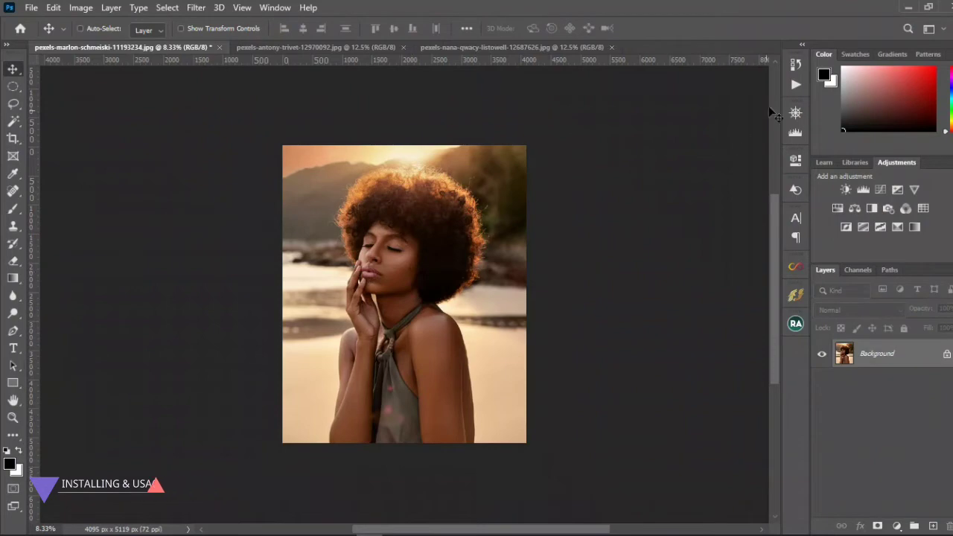
- Show the Actions panel from the Window menu and bring up its panel menu
click(795, 84)
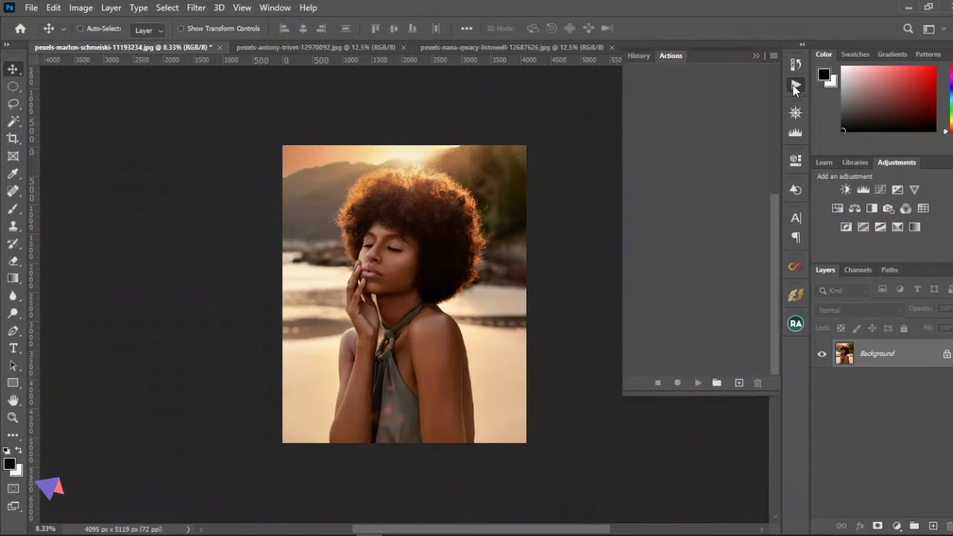
click(755, 55)
click(280, 9)
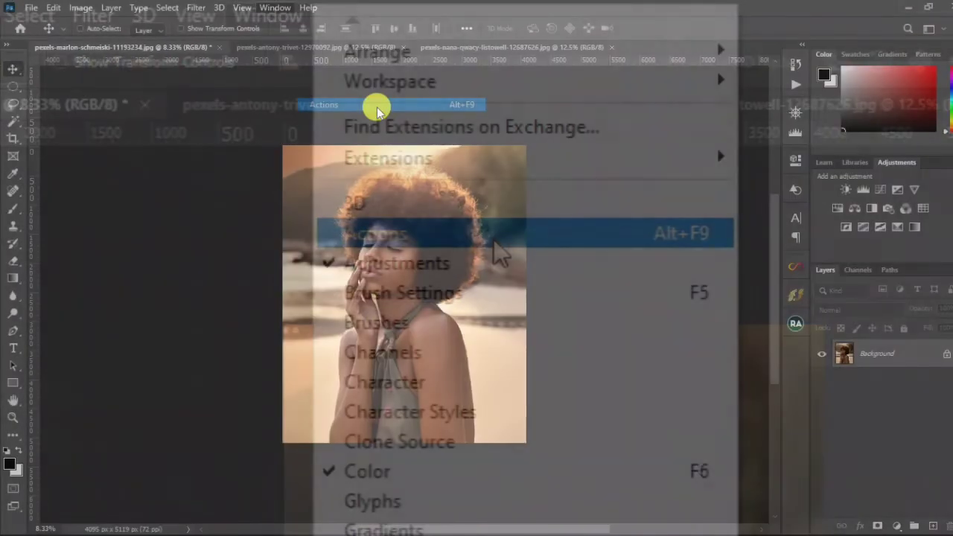
click(376, 105)
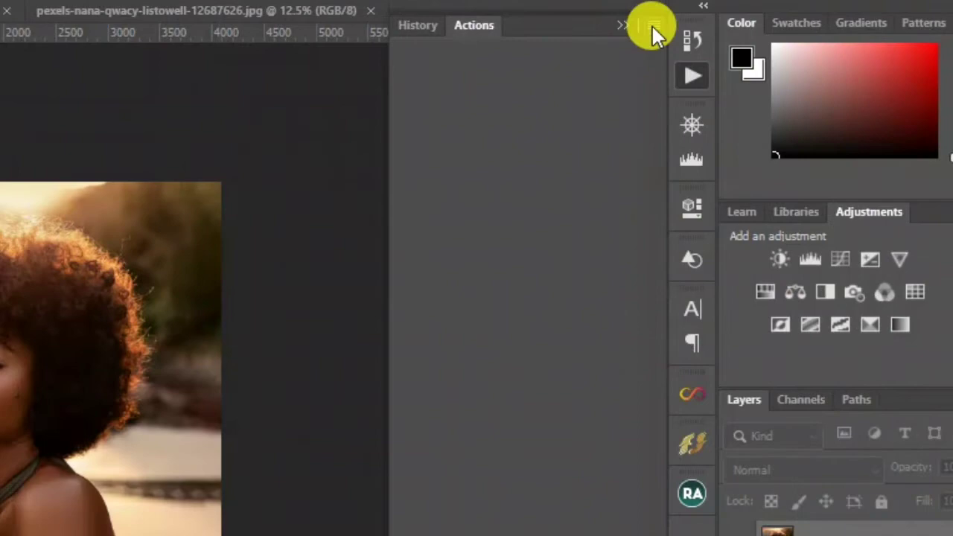
click(653, 26)
- Load the Melanin Skintone ATN action file into the Actions panel
click(700, 481)
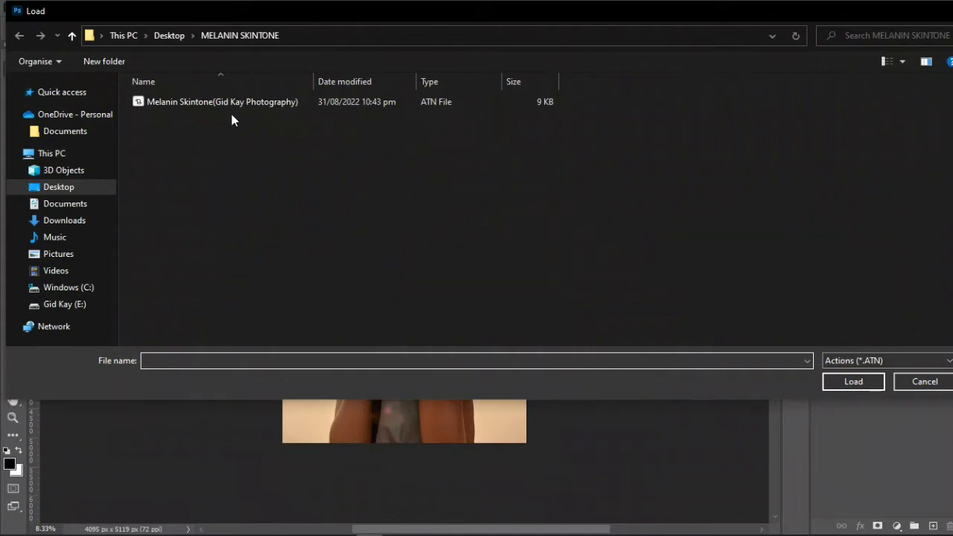
click(276, 106)
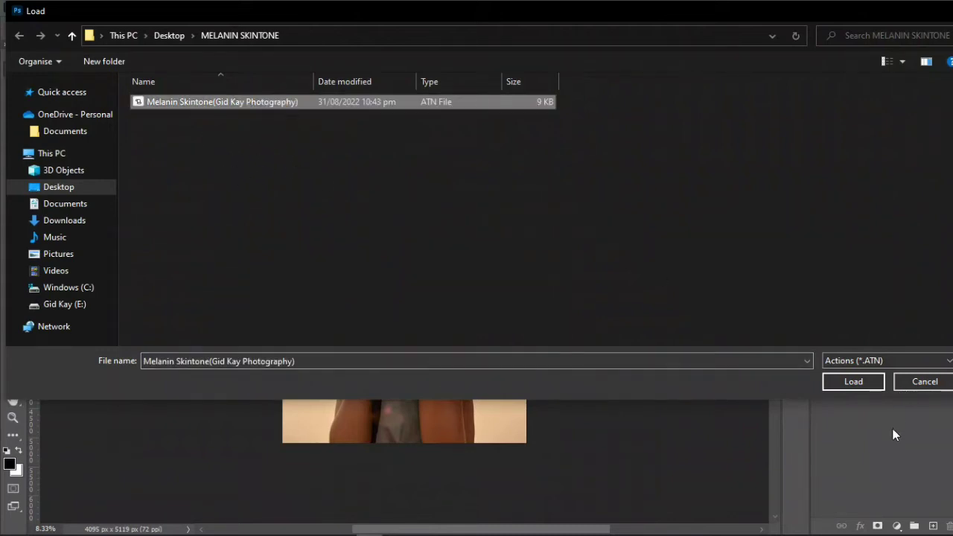
click(853, 382)
- Switch Actions to Button Mode, run Melanin Skintone, and compare the Melanin group on and off
click(774, 55)
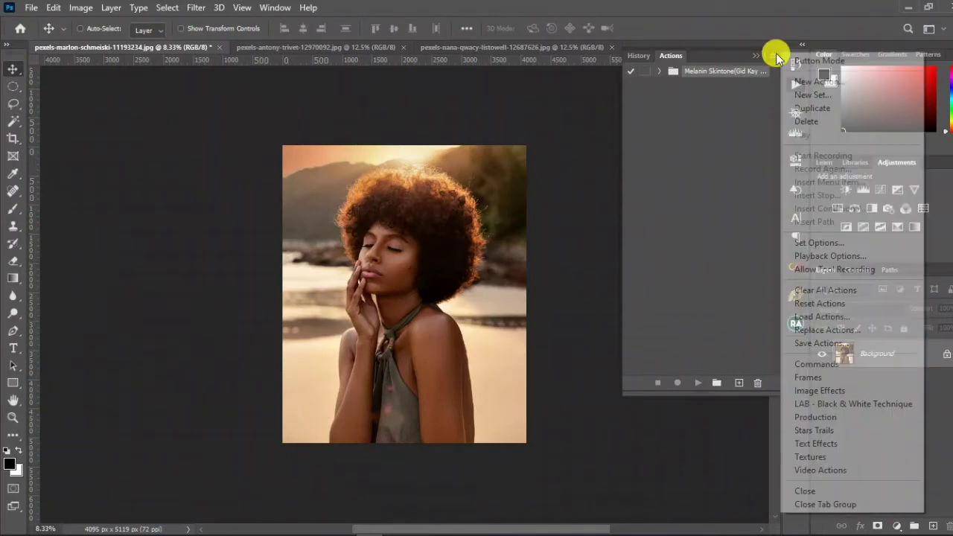
click(812, 61)
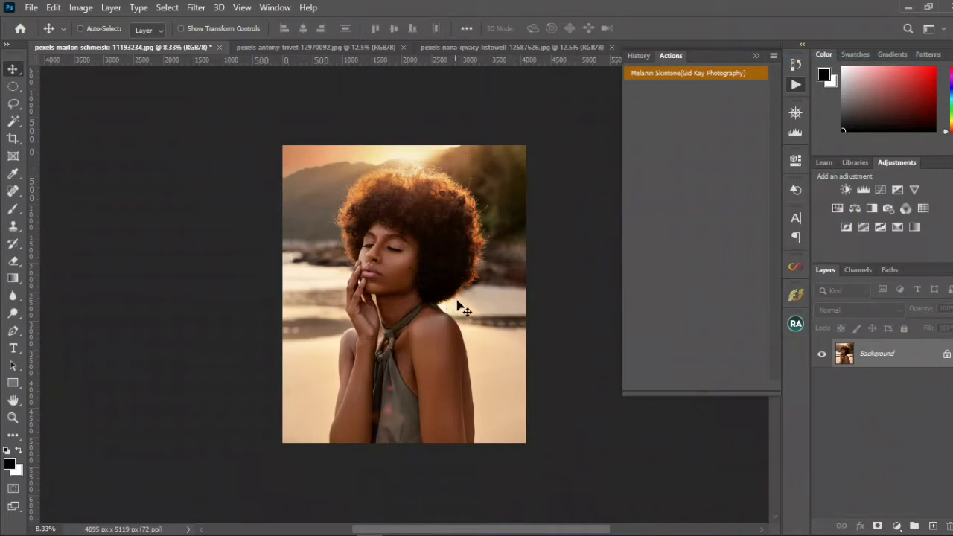
click(694, 76)
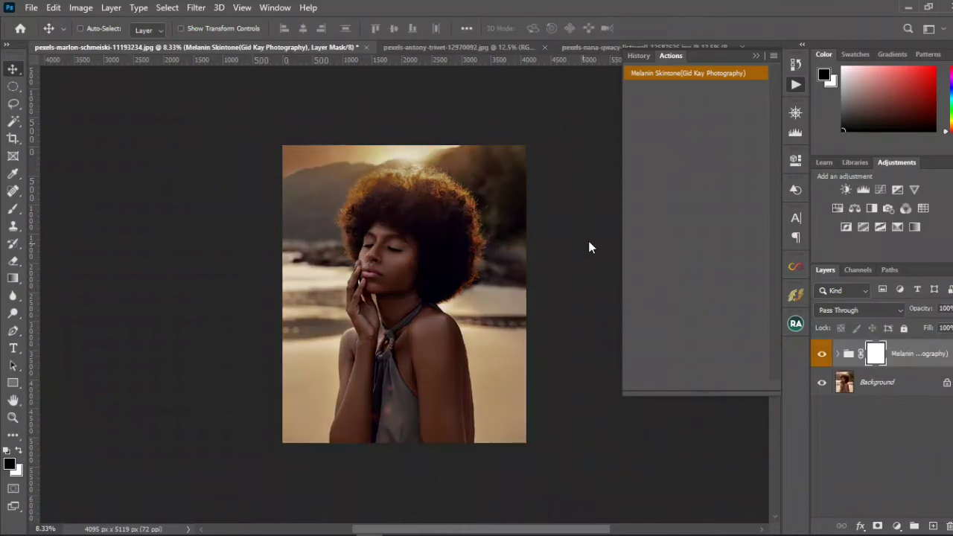
click(795, 112)
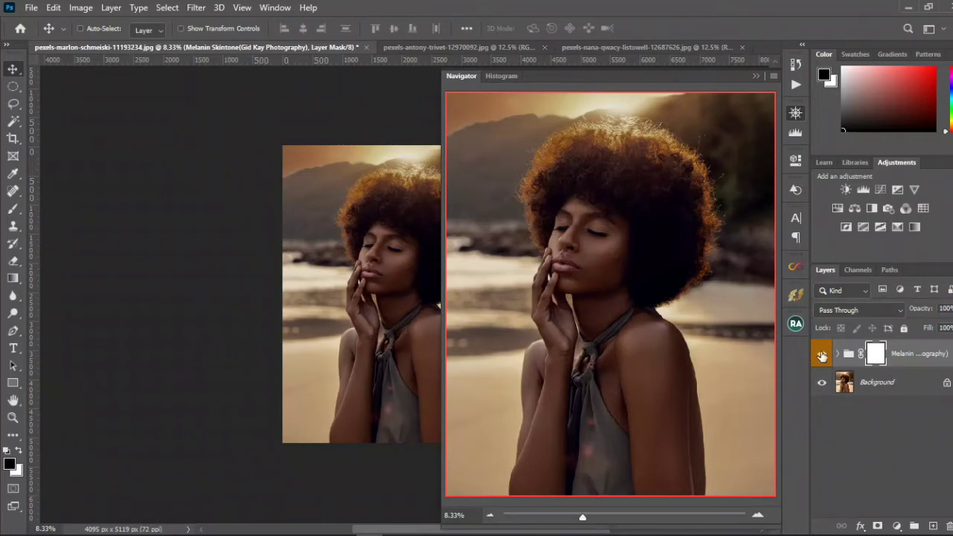
click(822, 355)
click(822, 355)
- Add a Levels layer brightening highlights and slightly deepening shadows, then compare it on and off
click(897, 526)
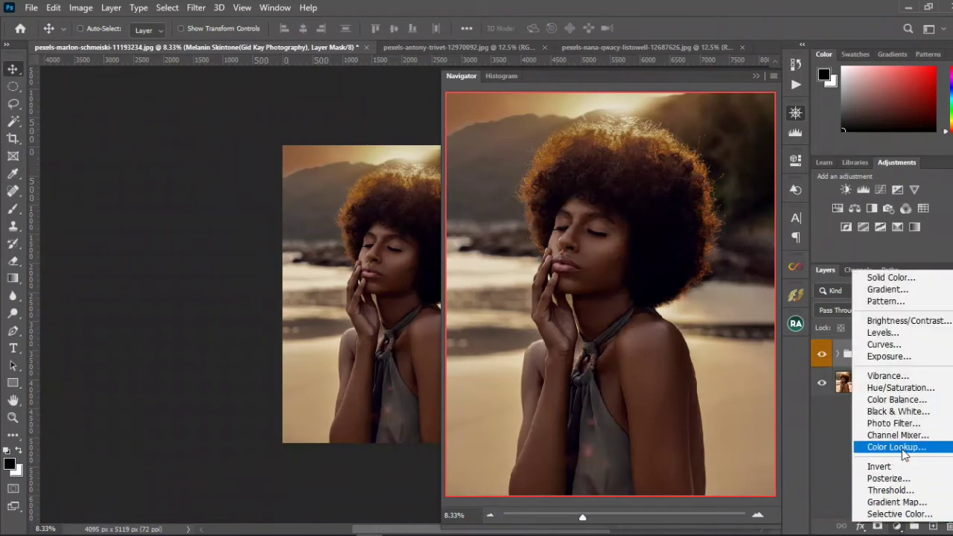
click(899, 335)
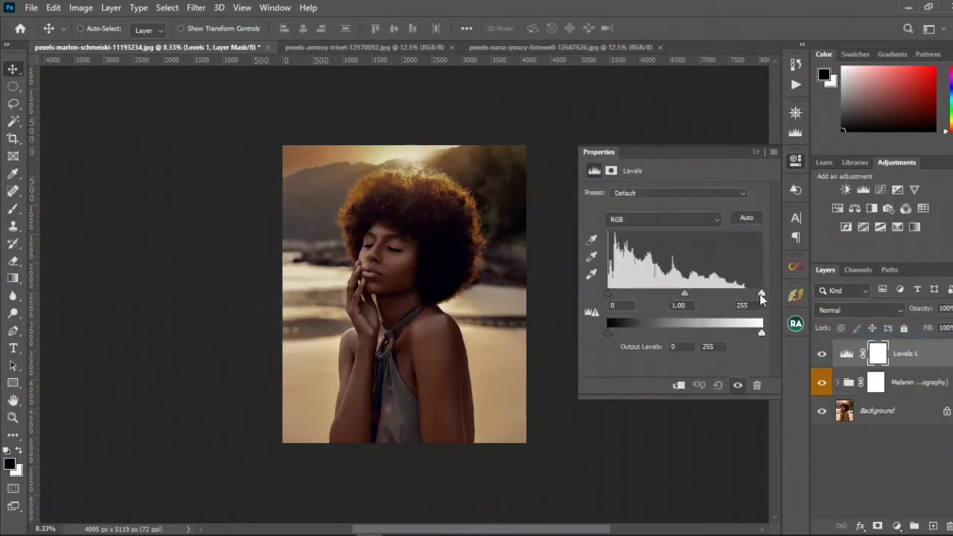
drag(761, 294, 730, 297)
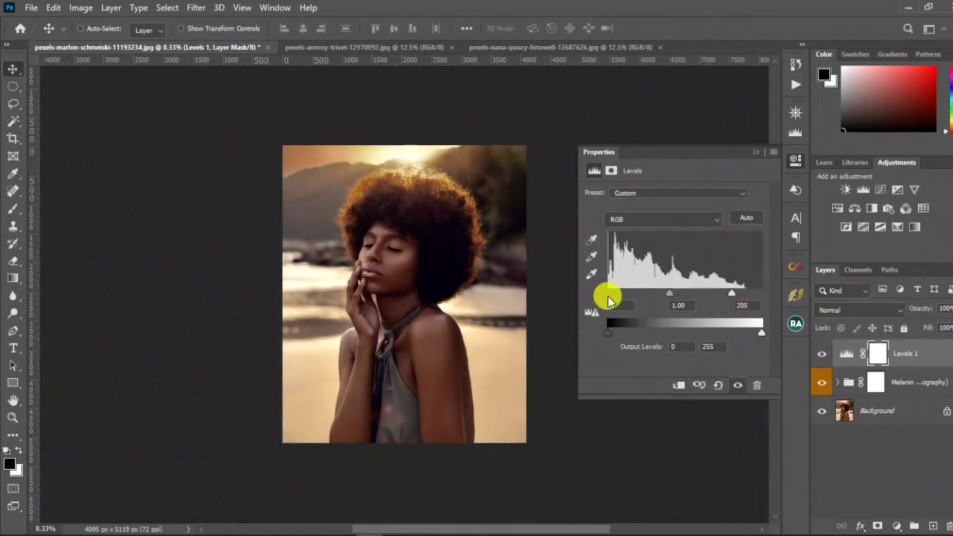
drag(608, 296, 611, 296)
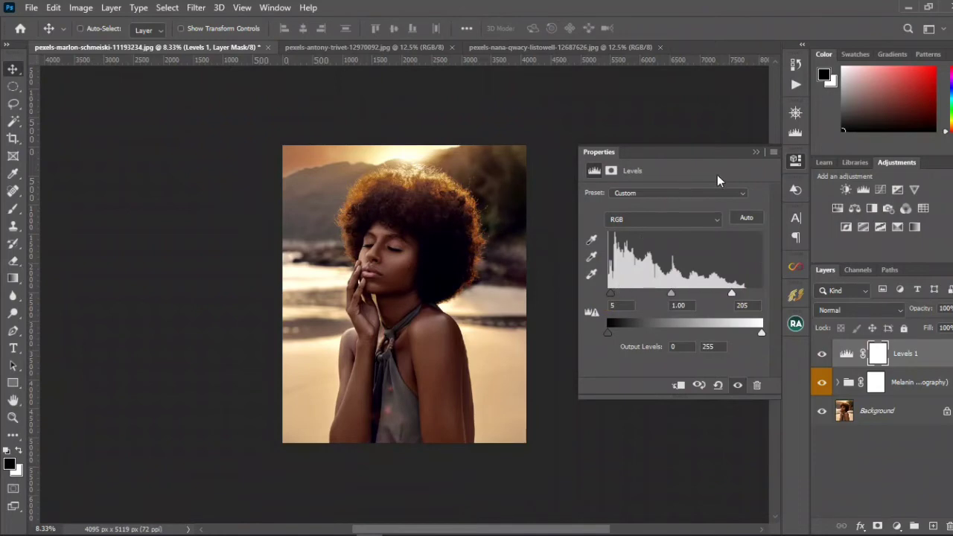
click(755, 152)
click(796, 113)
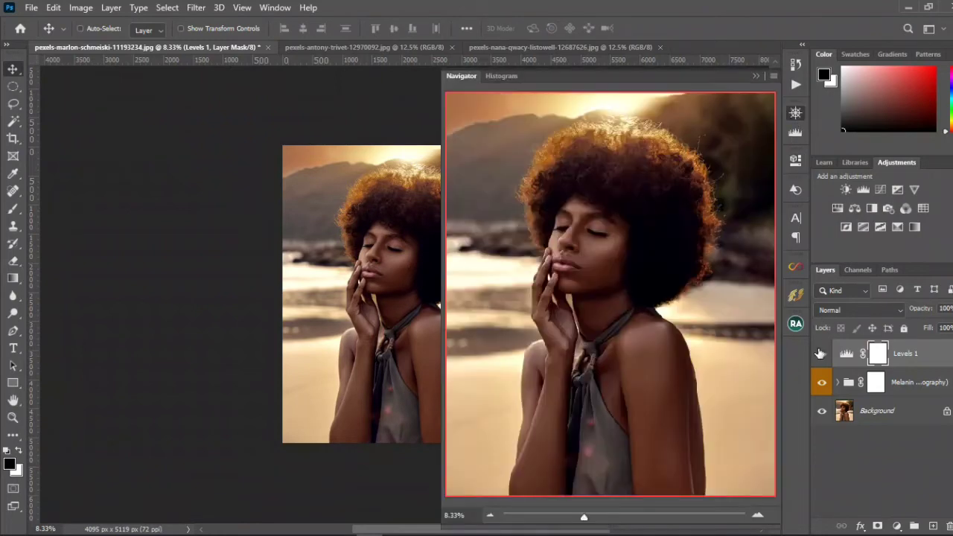
click(821, 354)
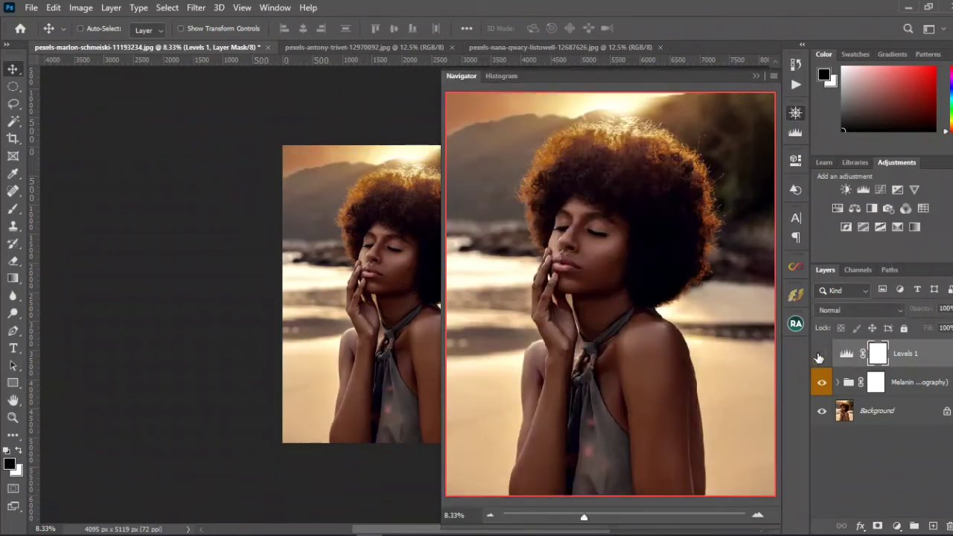
click(821, 355)
- Group Levels 1 with the Melanin group into Group 1, compare before/after, then switch to the pool portrait
ctrl+click(931, 383)
click(913, 525)
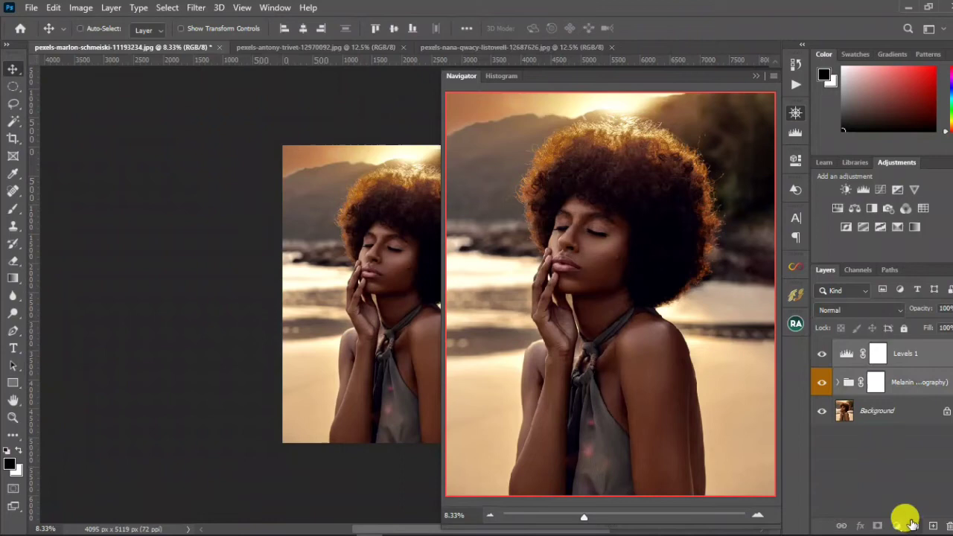
click(822, 348)
click(822, 348)
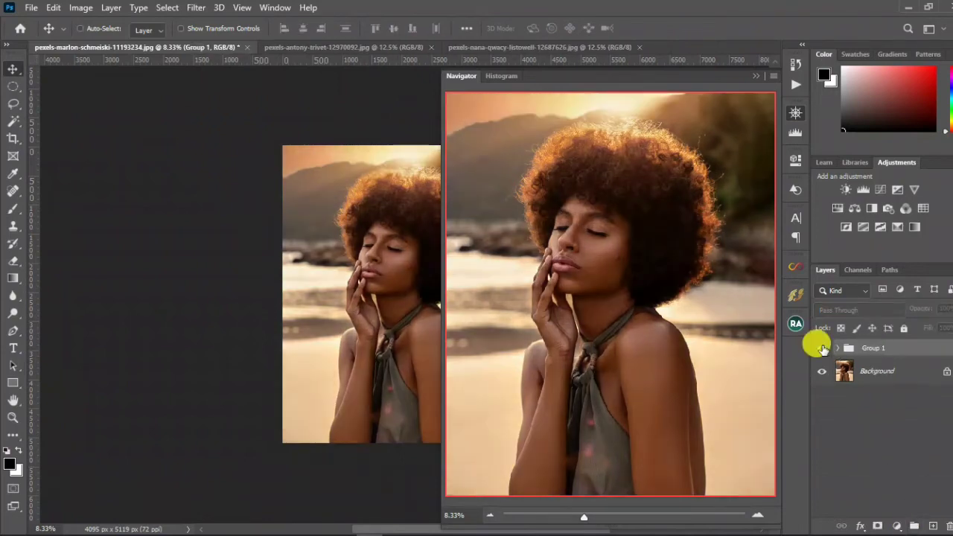
click(823, 349)
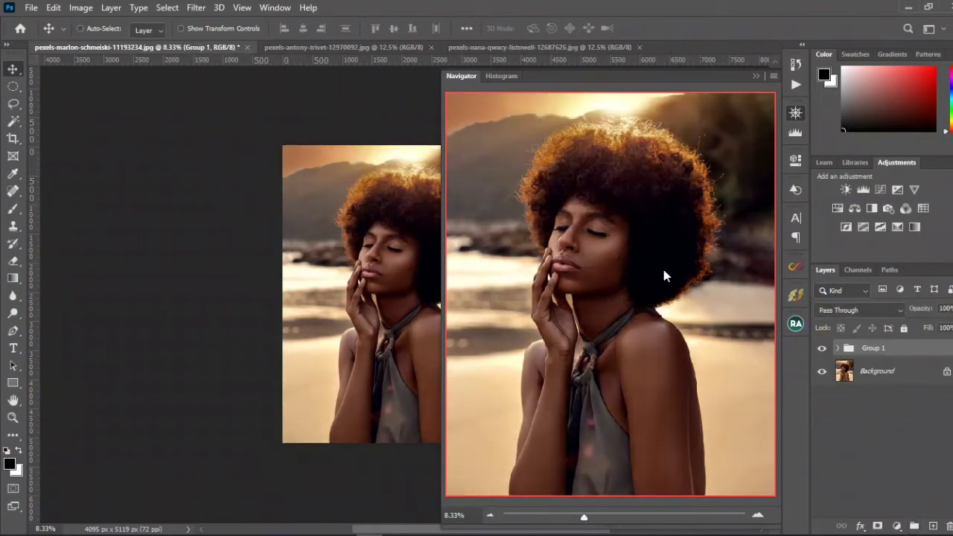
click(752, 78)
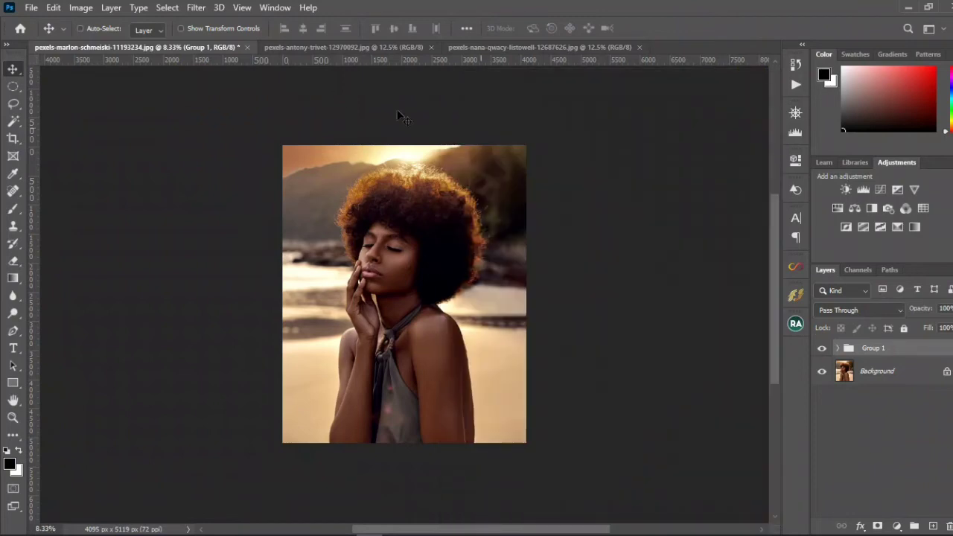
click(350, 48)
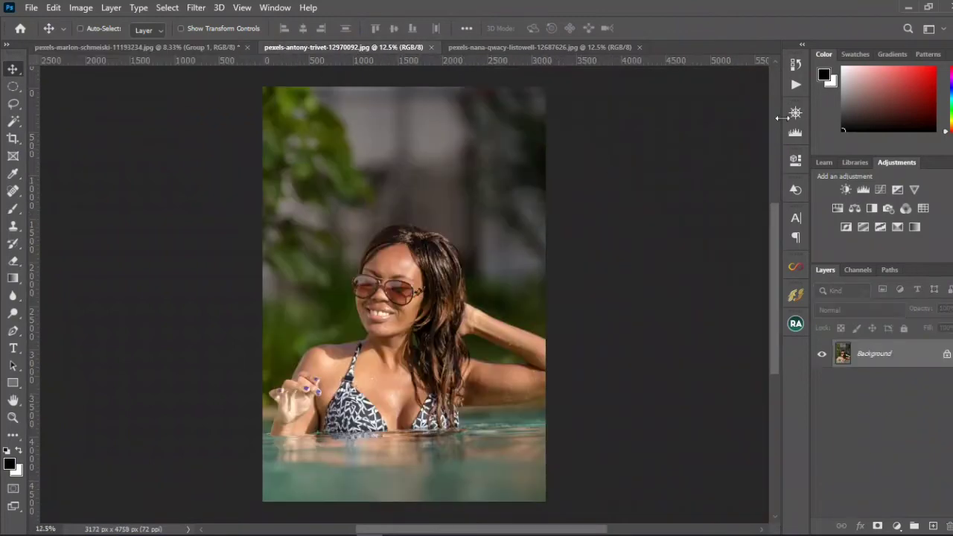
- Run Melanin Skintone on the pool photo and compare the Melanin group on and off
click(795, 86)
click(679, 73)
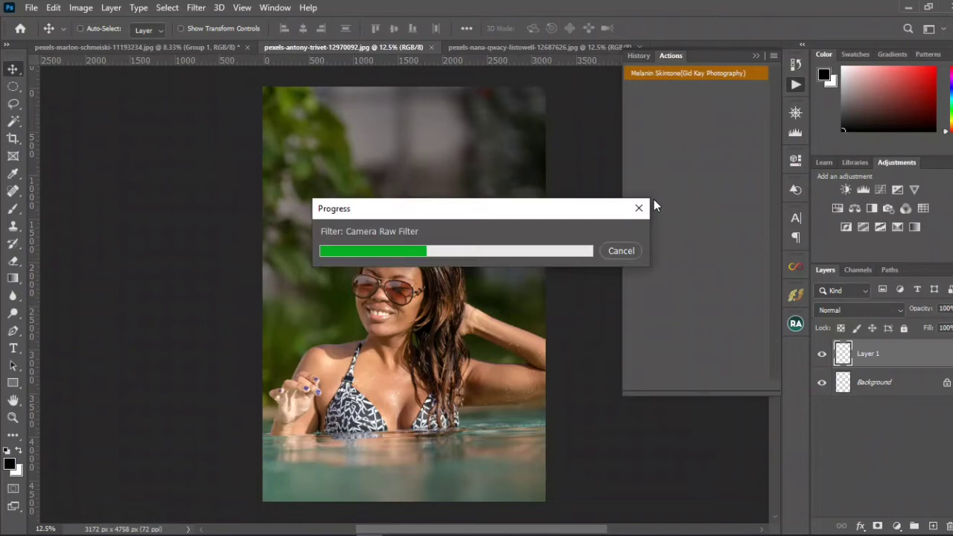
click(796, 113)
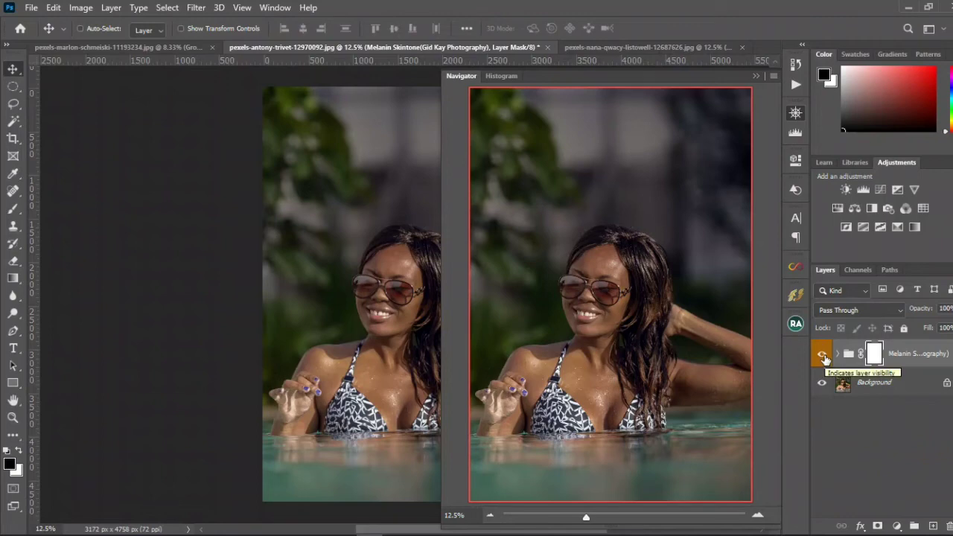
click(822, 355)
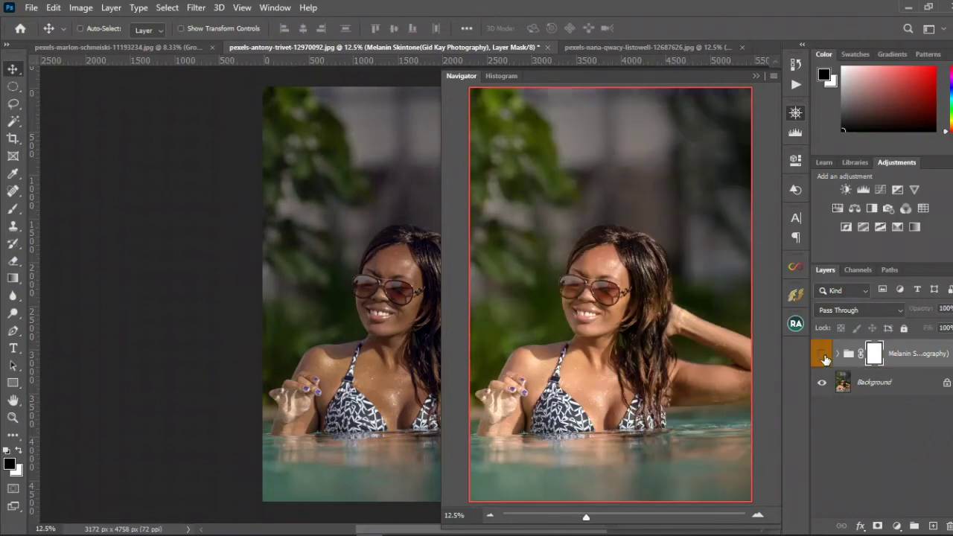
click(822, 355)
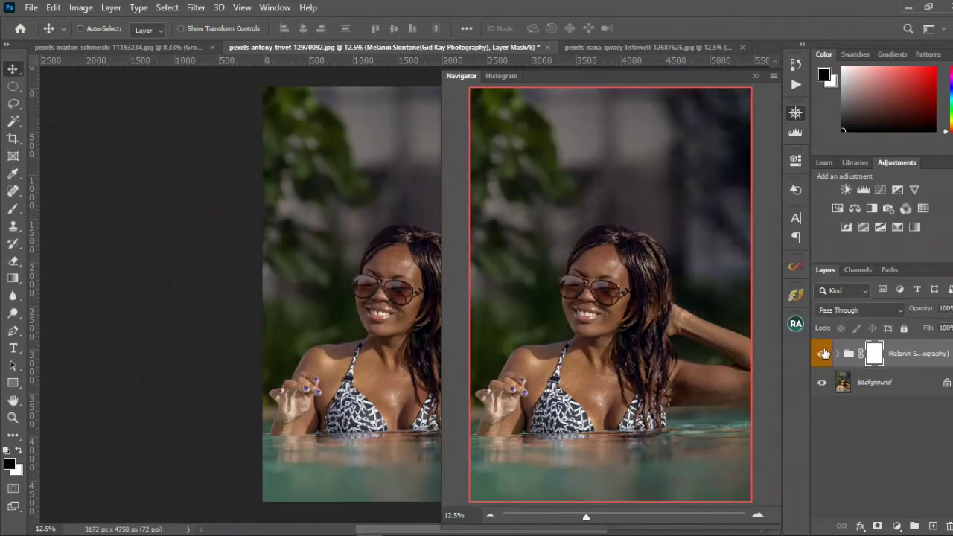
- Turn off layer 3 inside the Melanin group after comparing it, then collapse the group
click(838, 353)
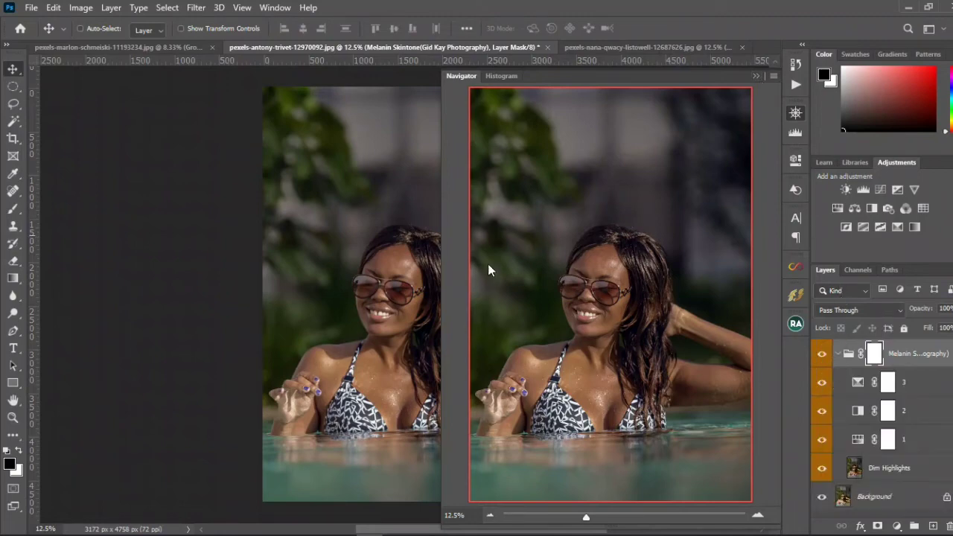
click(822, 384)
click(822, 385)
click(822, 385)
click(838, 353)
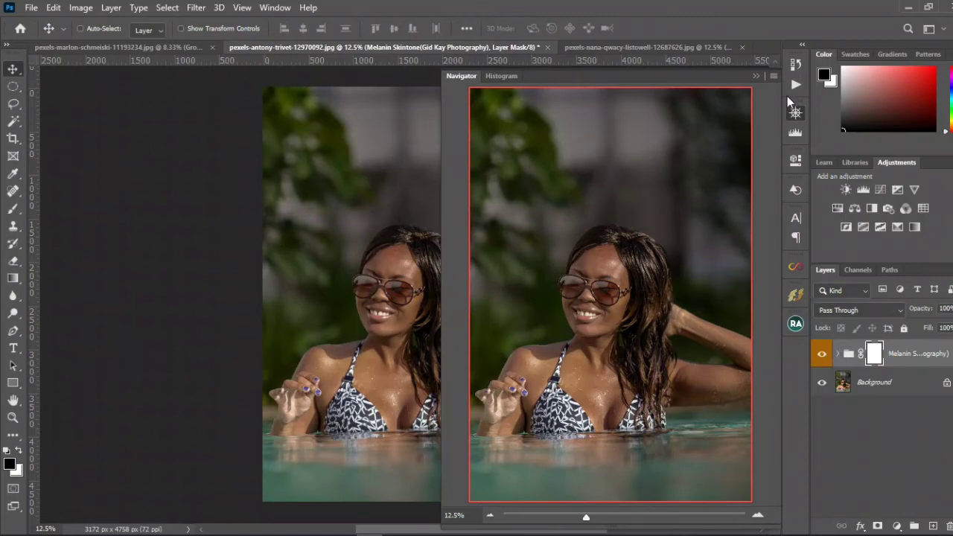
- On the bride portrait, delete the existing group and run Melanin Skintone fresh
click(755, 81)
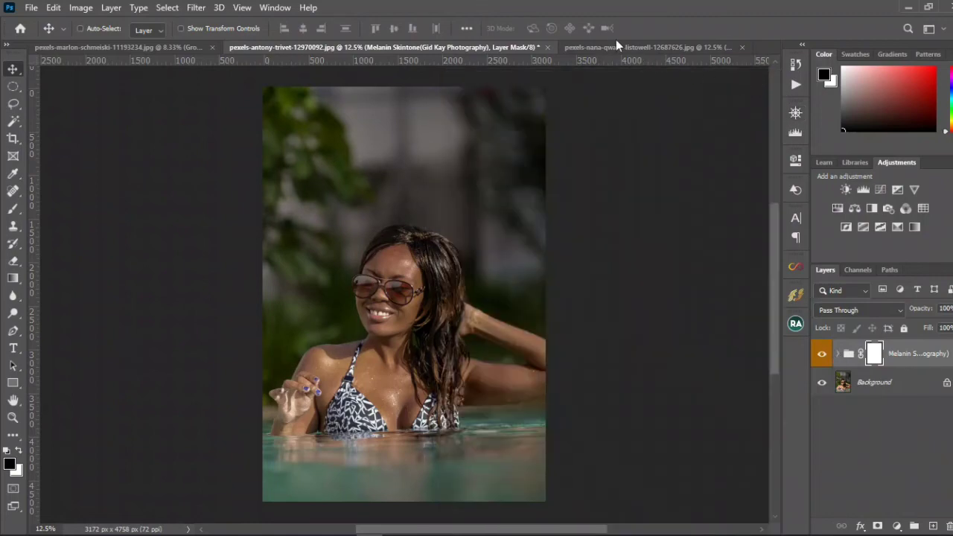
click(618, 47)
key(Delete)
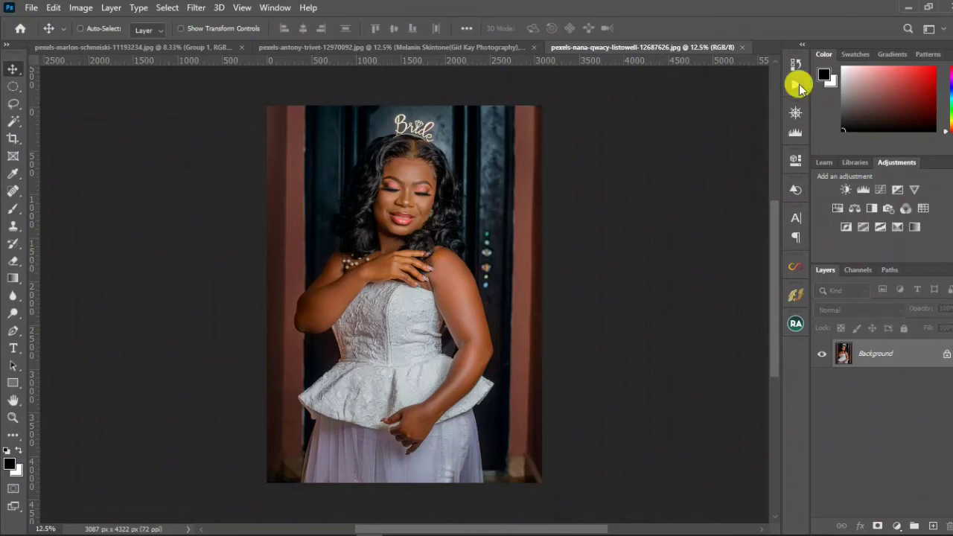
click(796, 85)
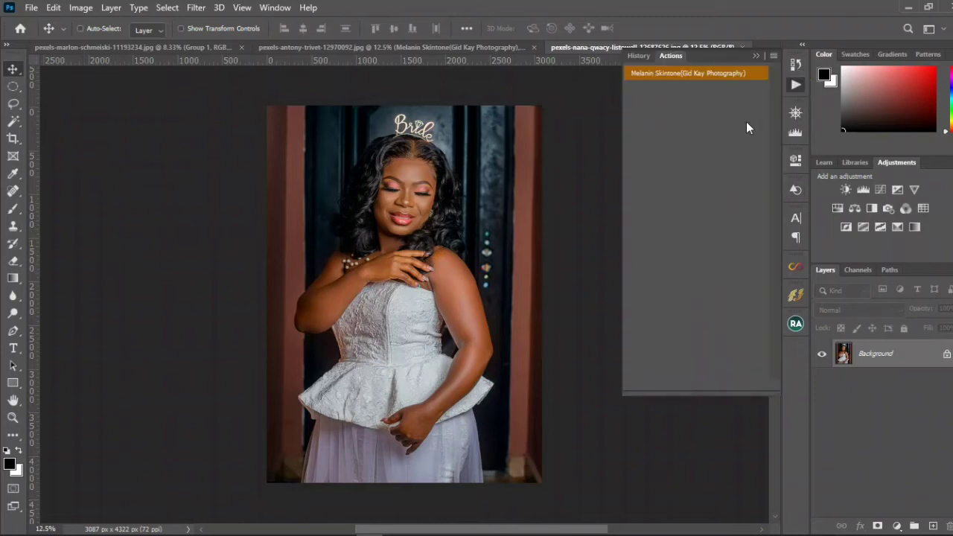
click(704, 76)
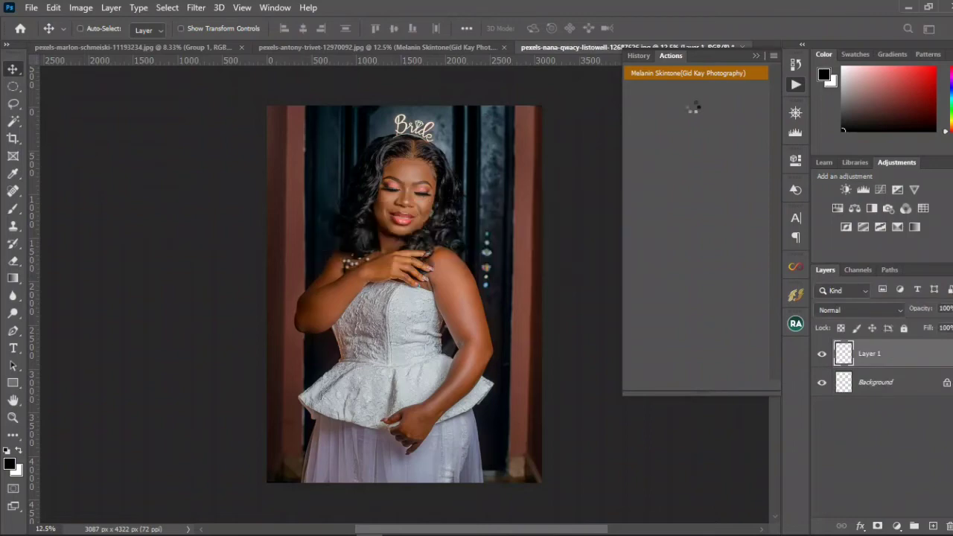
click(795, 112)
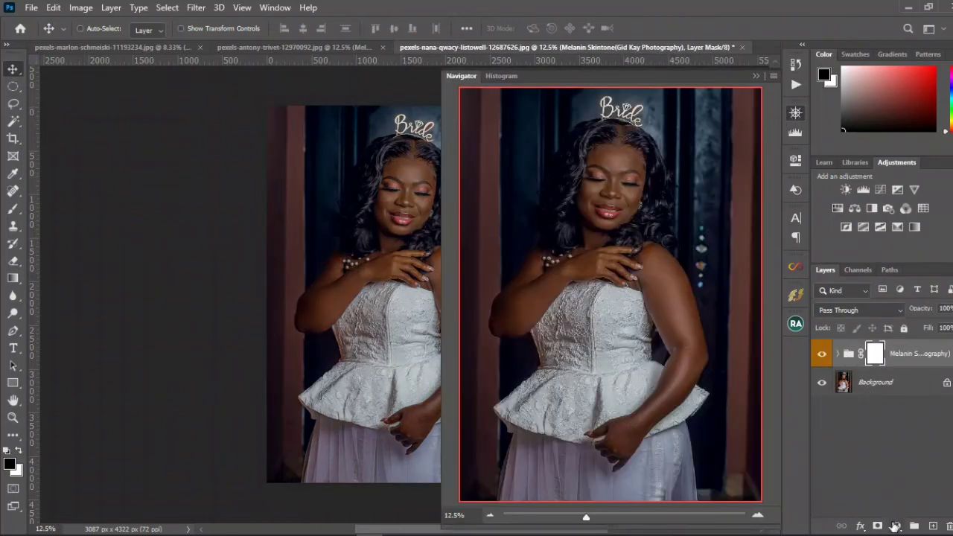
- Add a Levels layer with the white input point lowered to 208
click(895, 526)
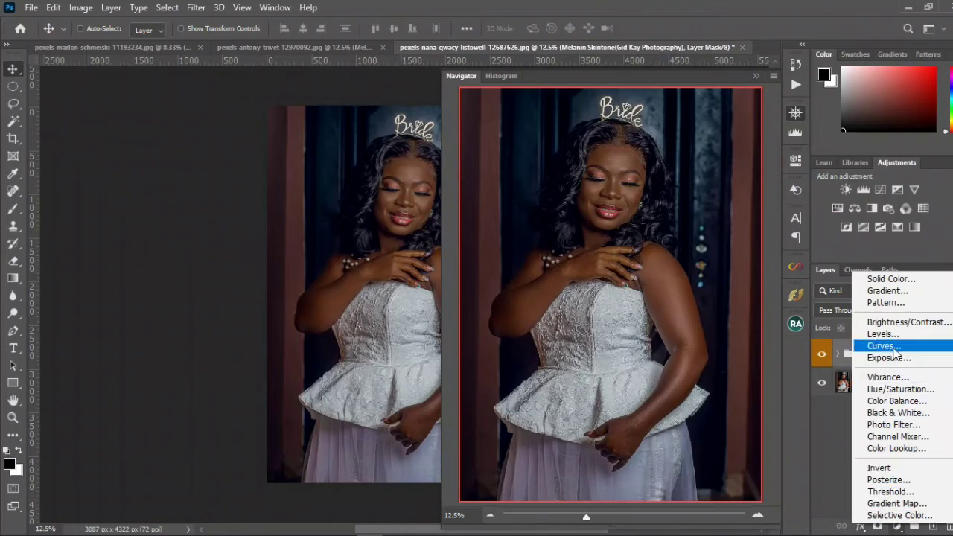
click(885, 333)
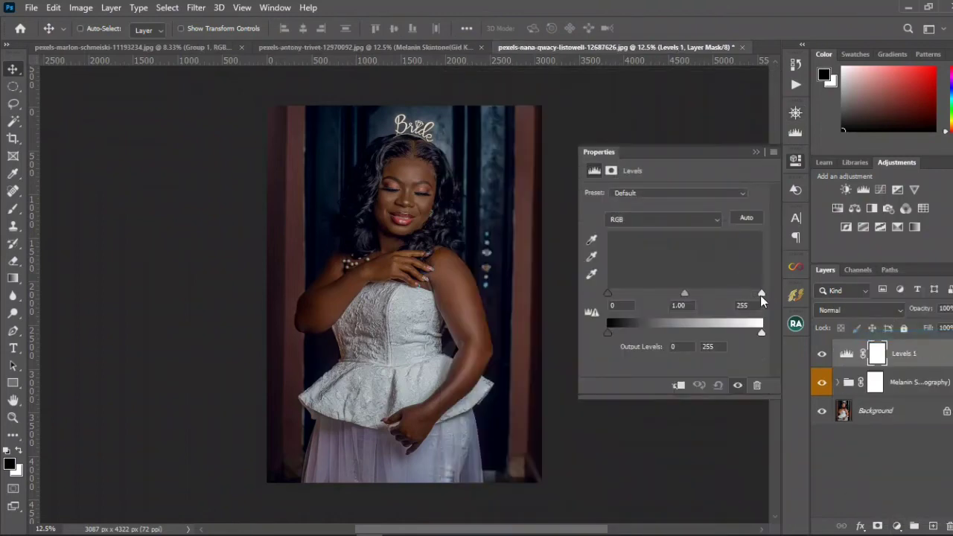
drag(761, 294, 734, 295)
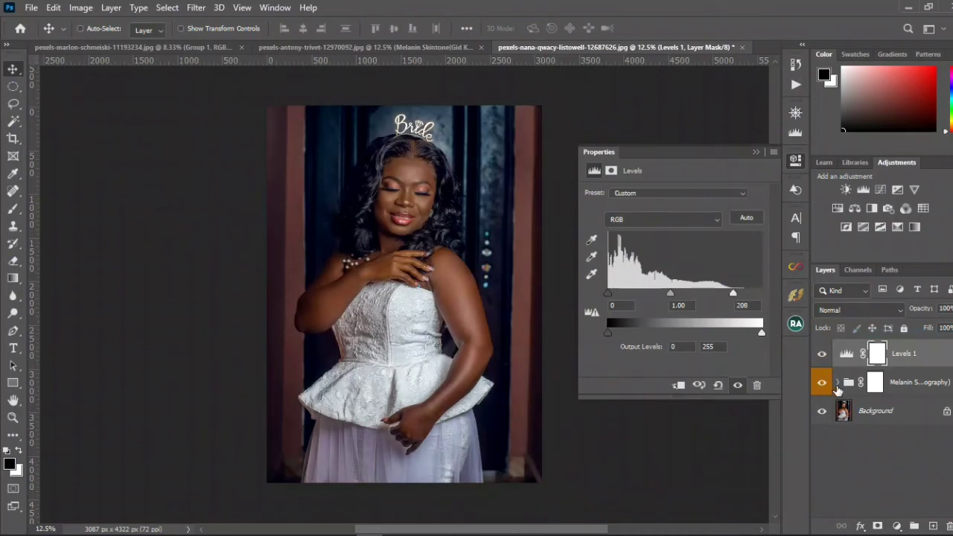
- Hide layer 3 inside the Melanin group and deselect all layers
click(838, 383)
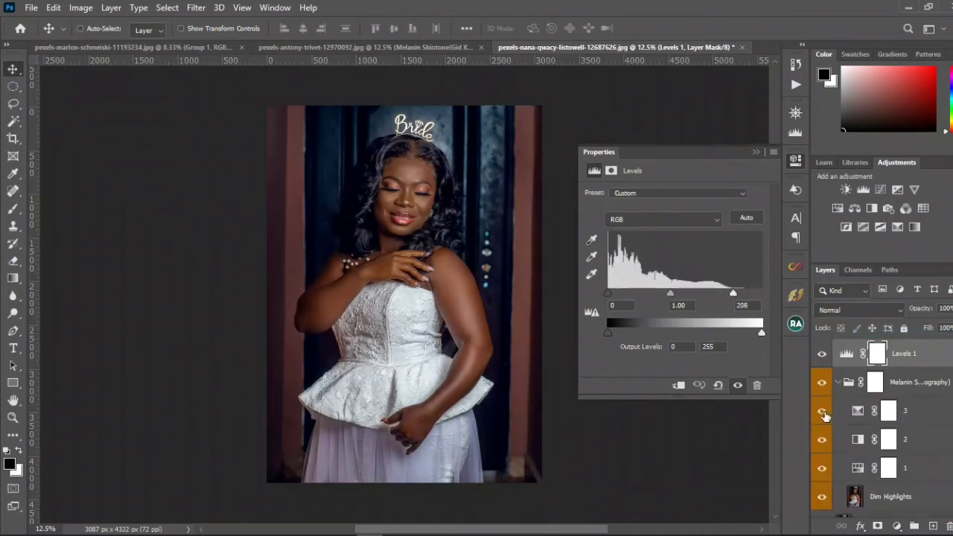
click(822, 412)
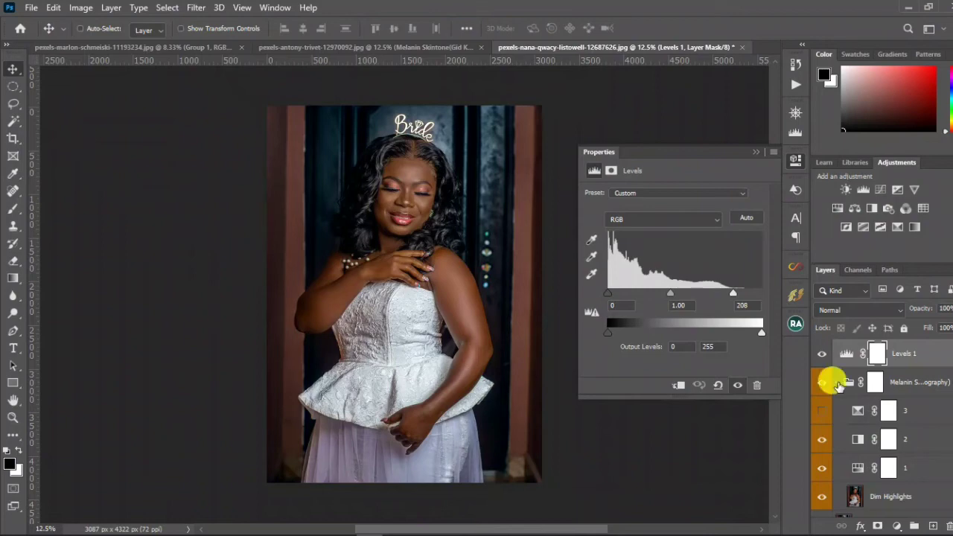
click(838, 383)
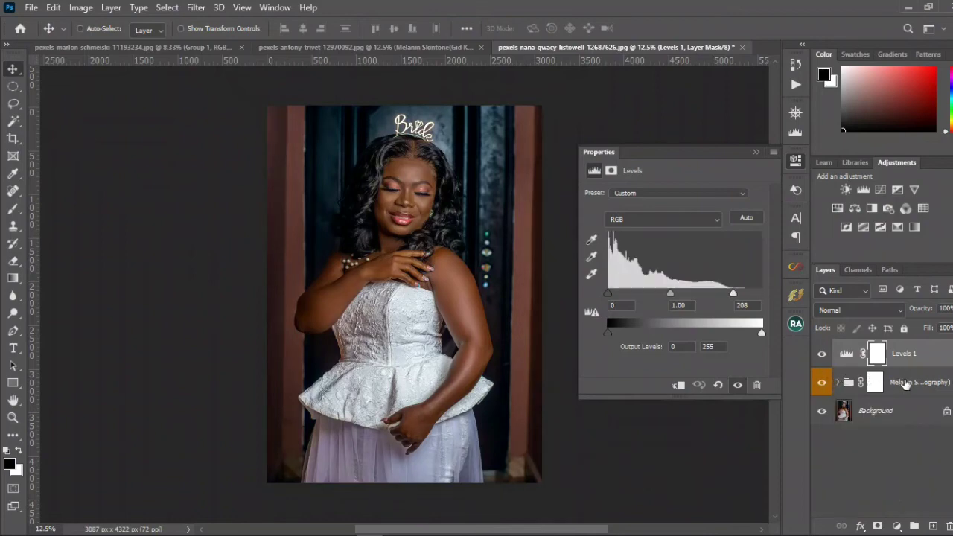
click(919, 462)
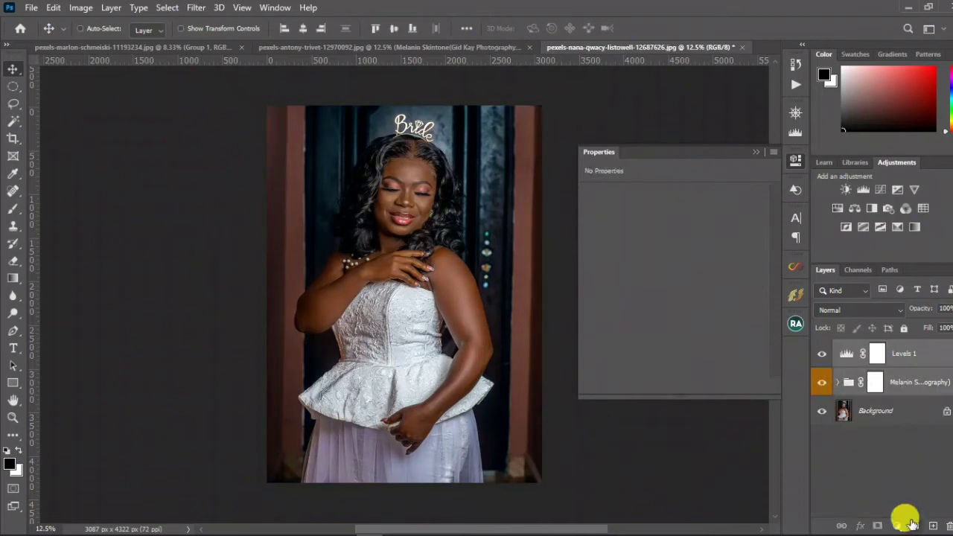
- Group Levels 1 and the Melanin group into Group 1, toggling it off and on in the large preview
click(912, 525)
click(822, 349)
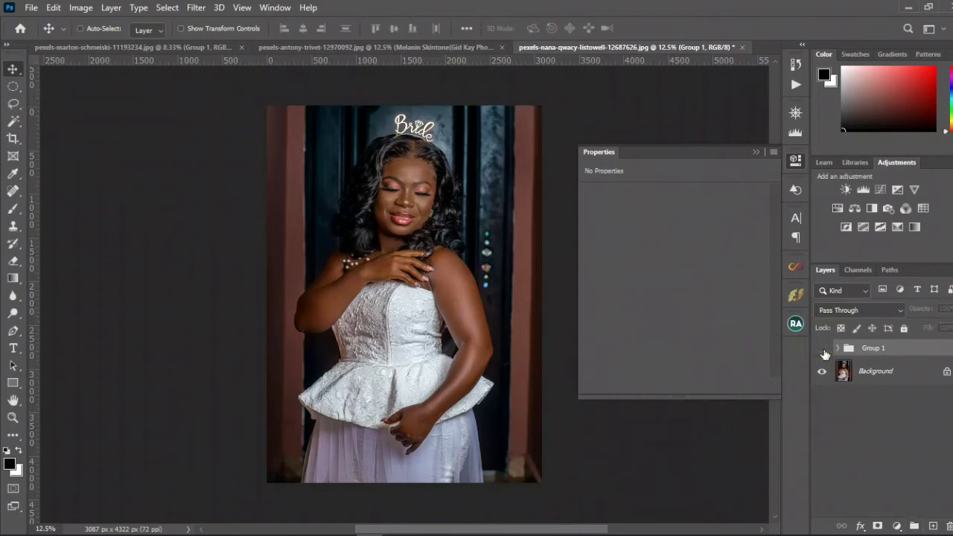
click(795, 113)
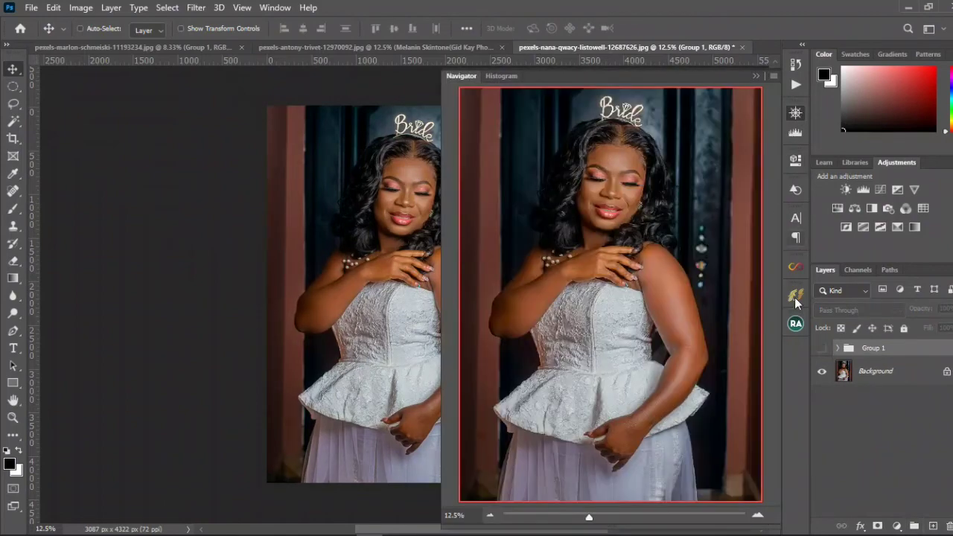
click(821, 348)
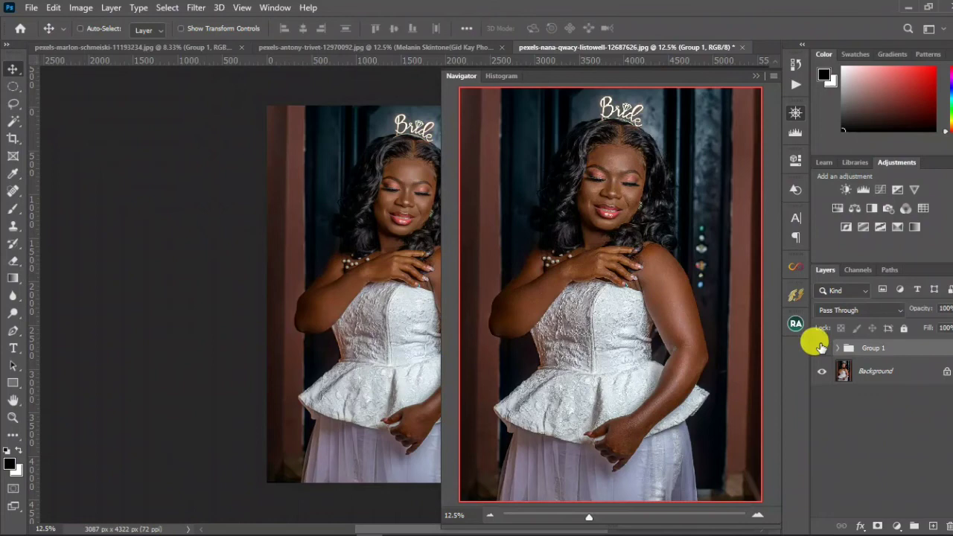
click(821, 348)
click(821, 347)
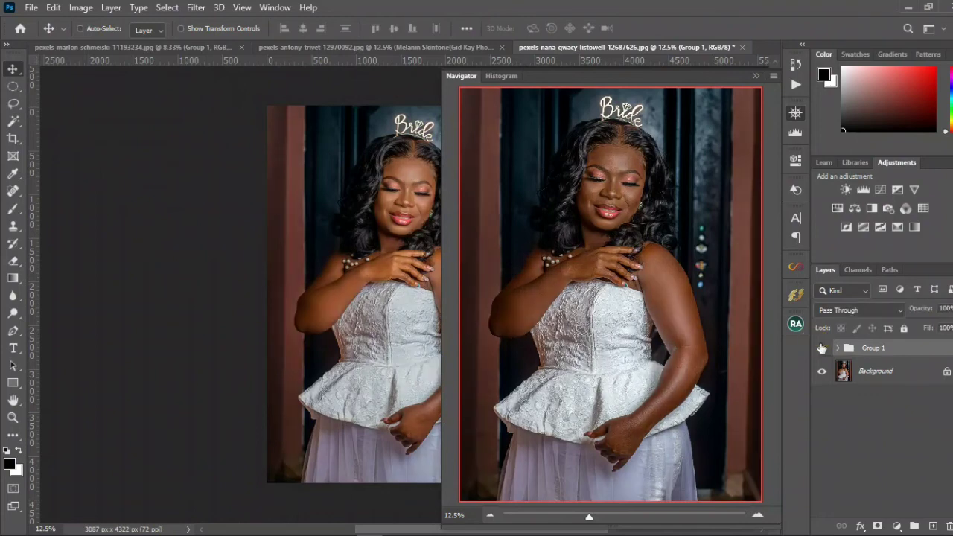